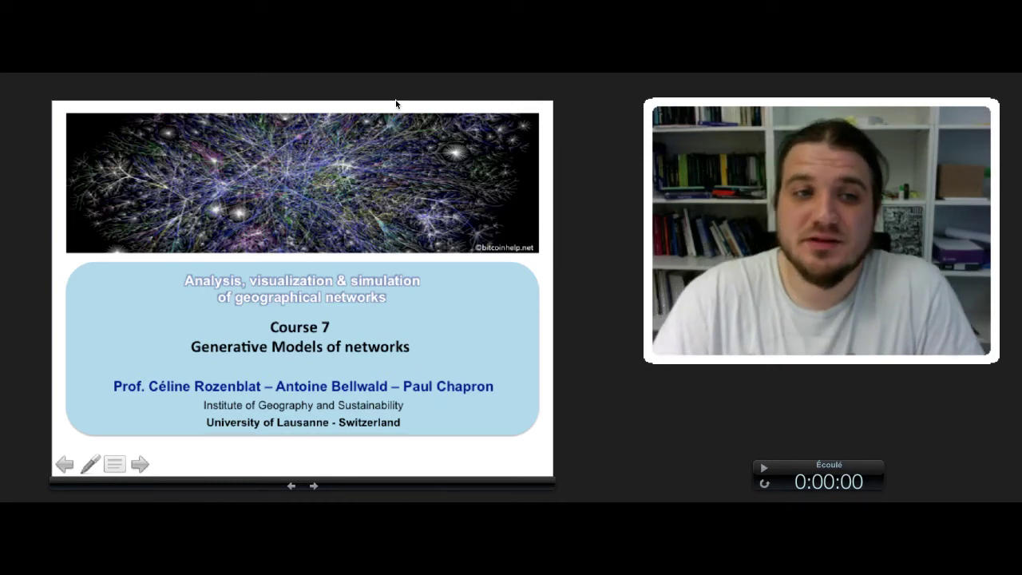
Advance the slideshow from the title slide to slide 19, 'Preferential Attachment Demo'
key(Right)
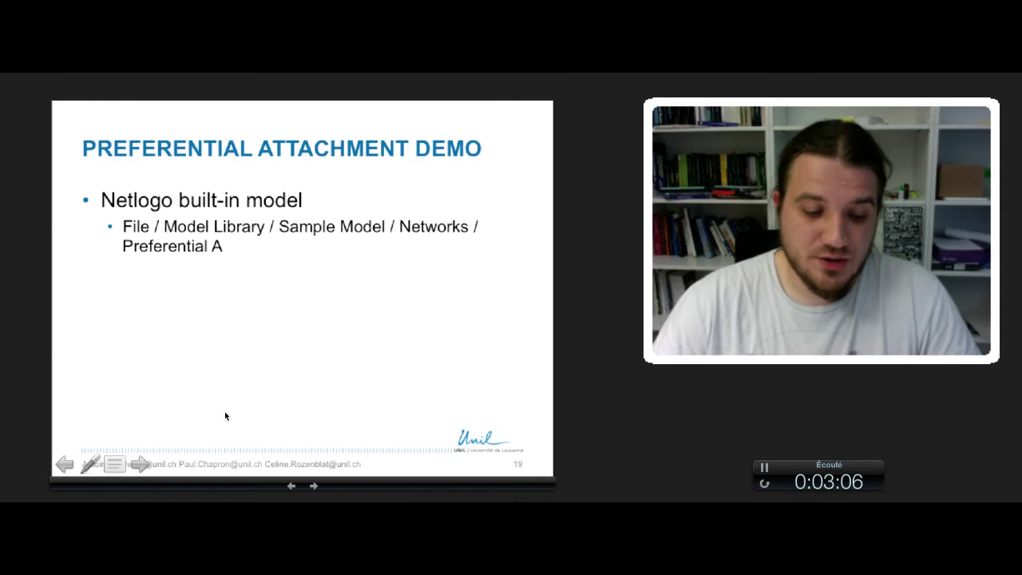
Launch NetLogo 5.3 from Finder and resize its untitled model window to nearly full screen
key(super+Tab)
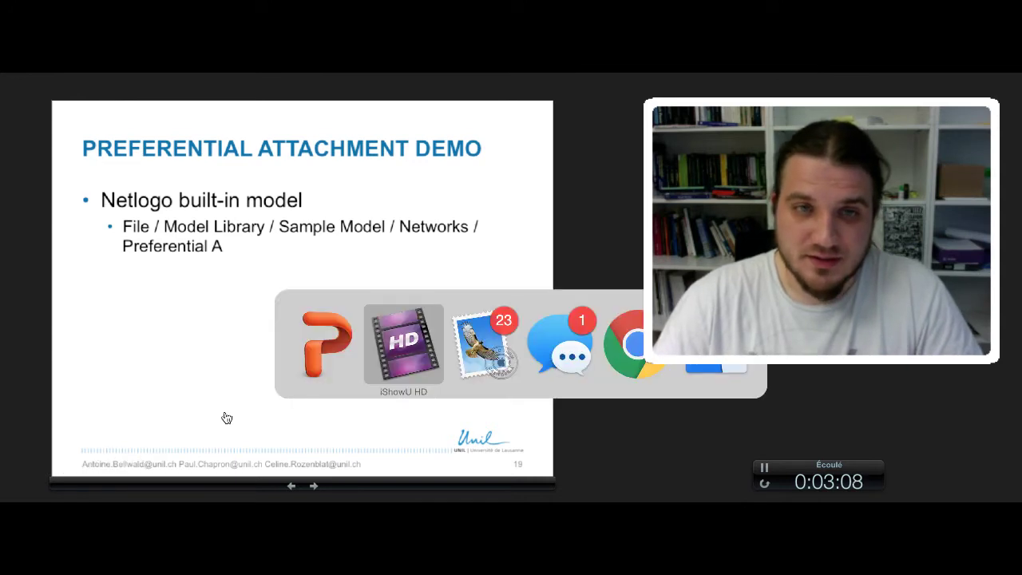
key(super+Tab)
key(super+Tab)
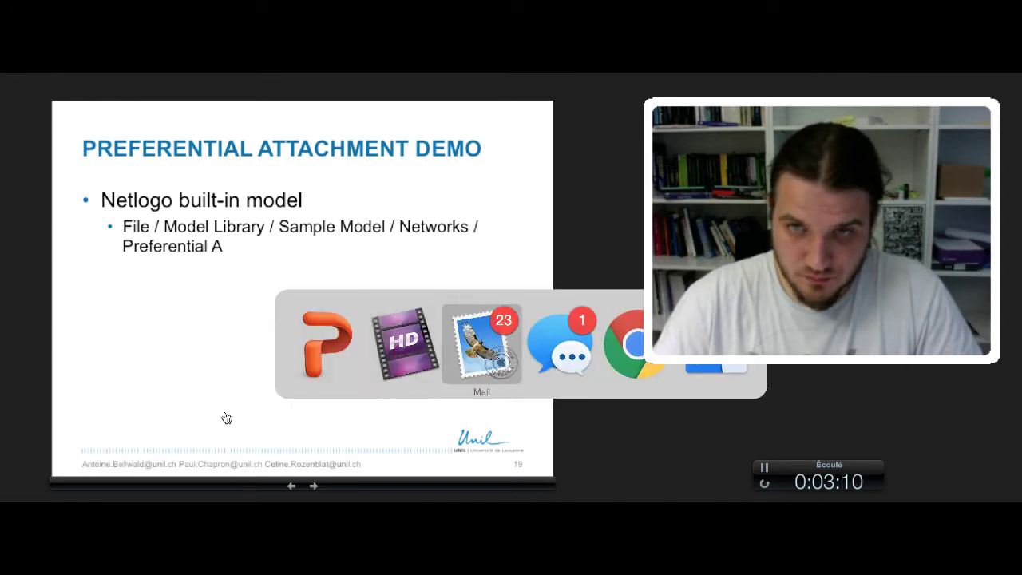
key(super+Tab)
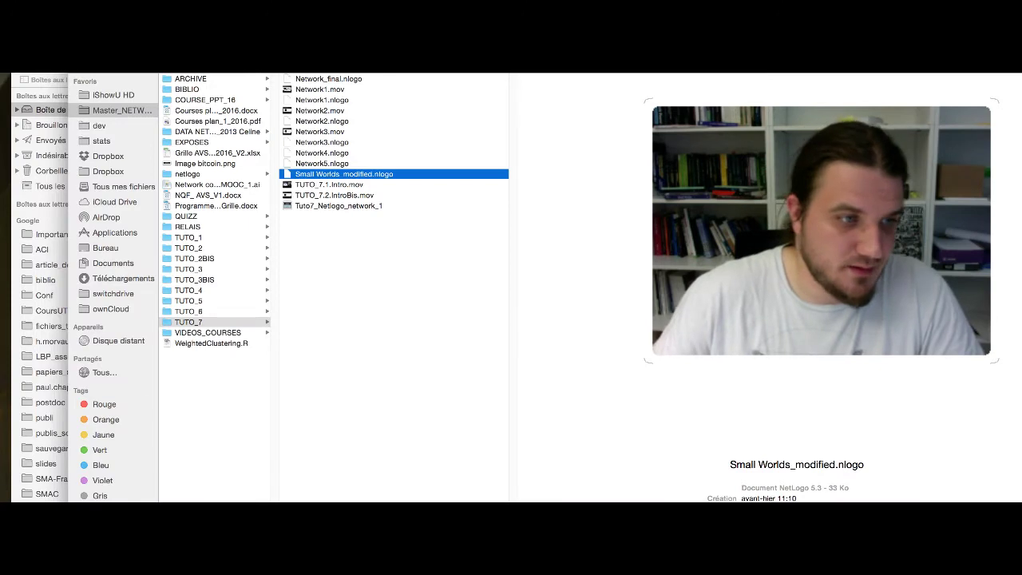
key(super+o)
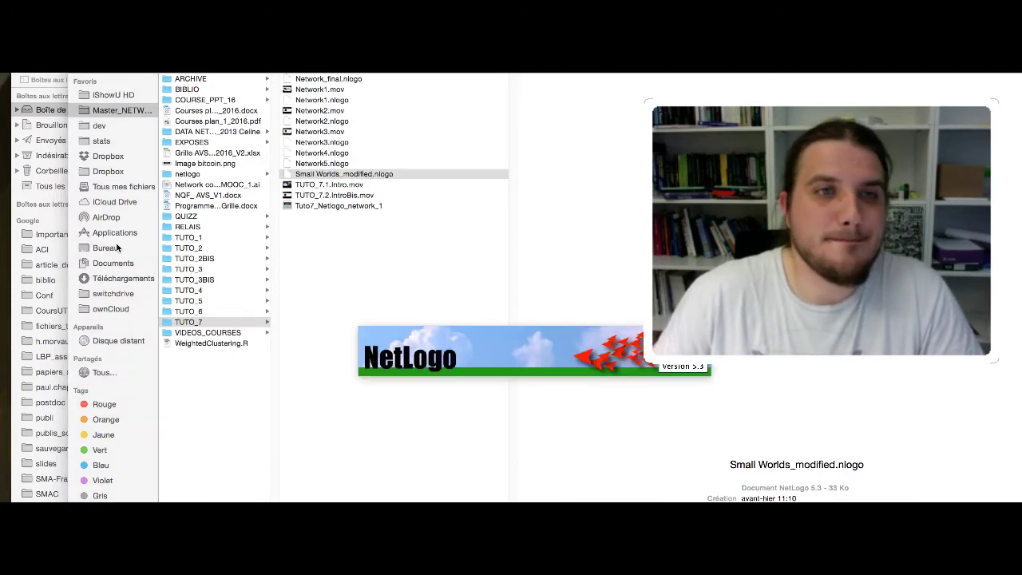
drag(99, 56, 98, 77)
drag(377, 463, 980, 505)
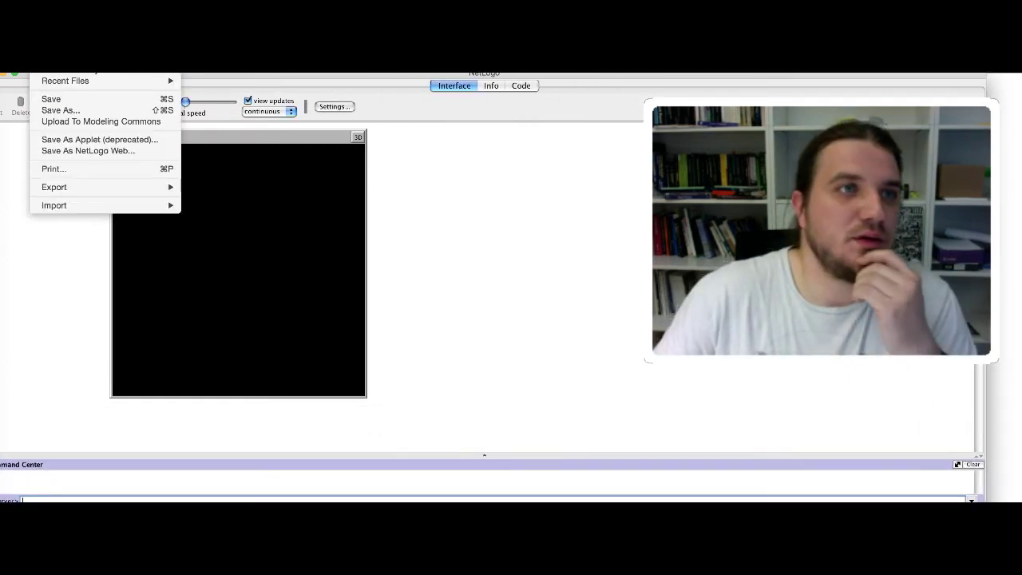
Open Sample Models > Networks > Preferential Attachment from the Models Library
click(59, 72)
click(118, 76)
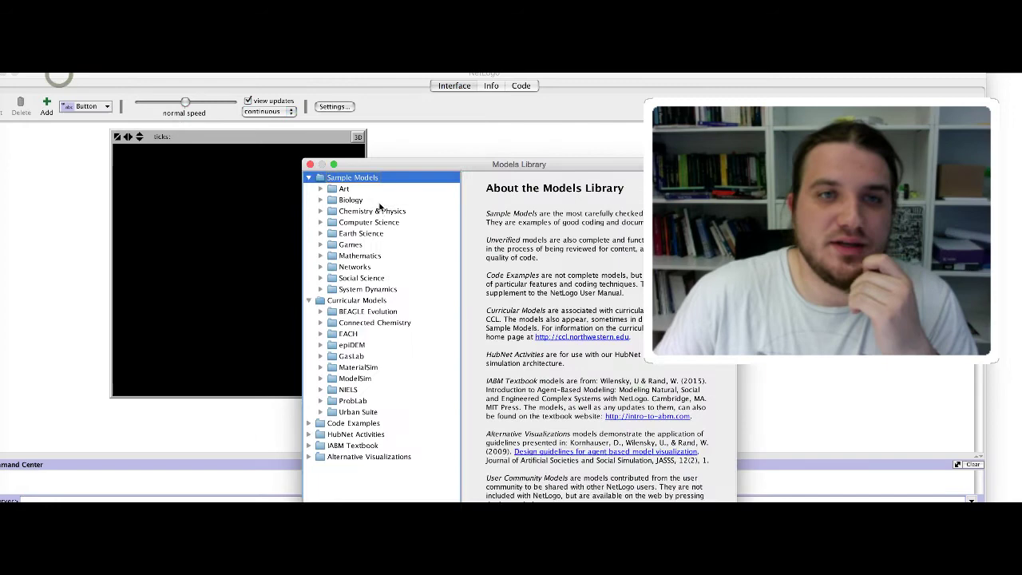
click(319, 269)
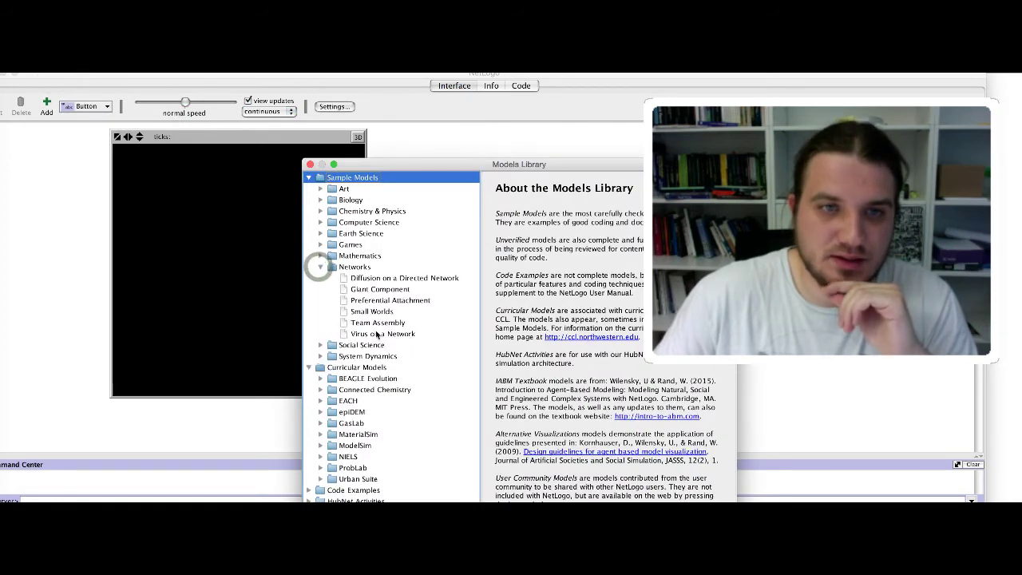
click(372, 302)
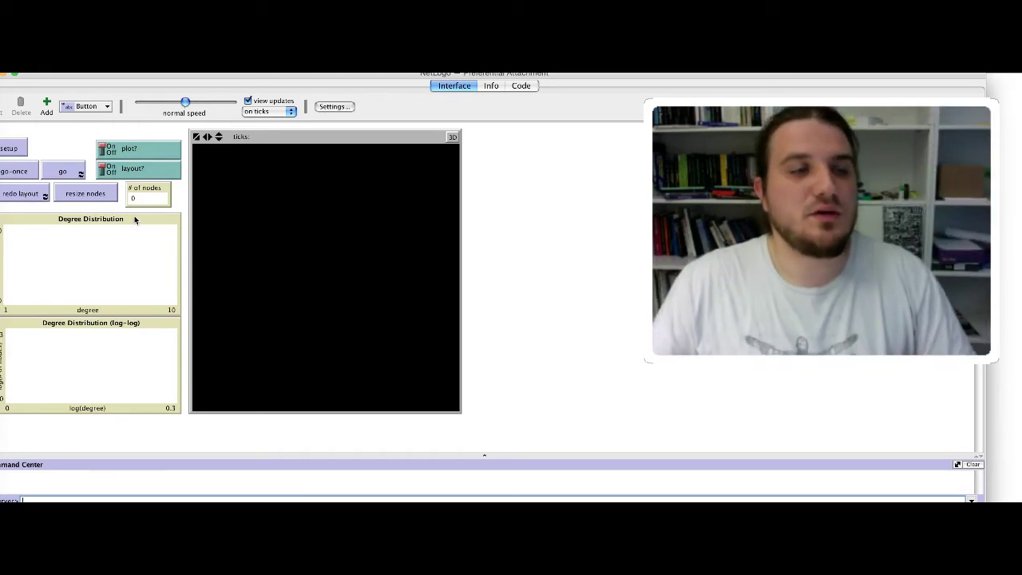
Set up the model with two linked nodes and step it to four nodes
click(24, 148)
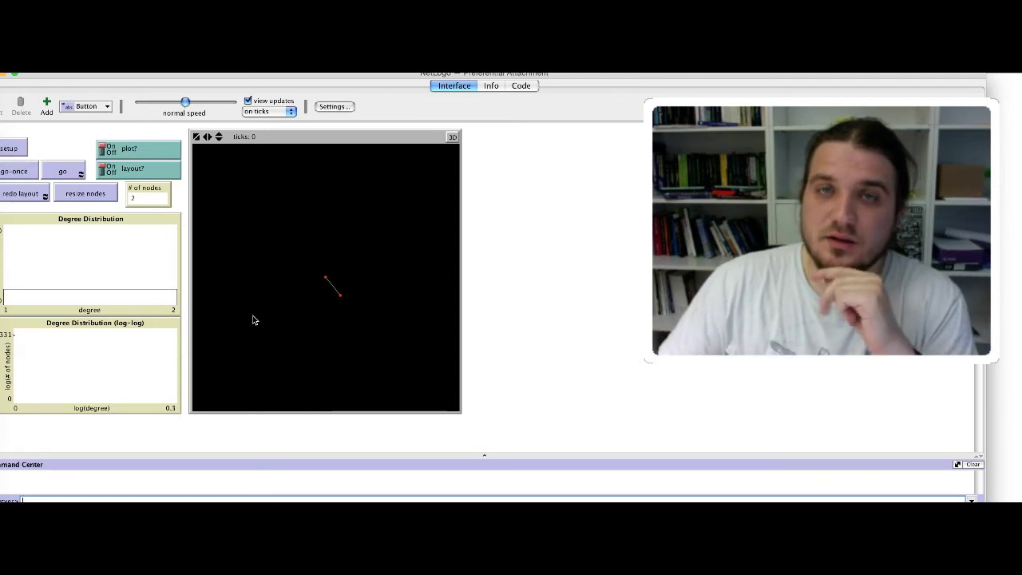
click(15, 172)
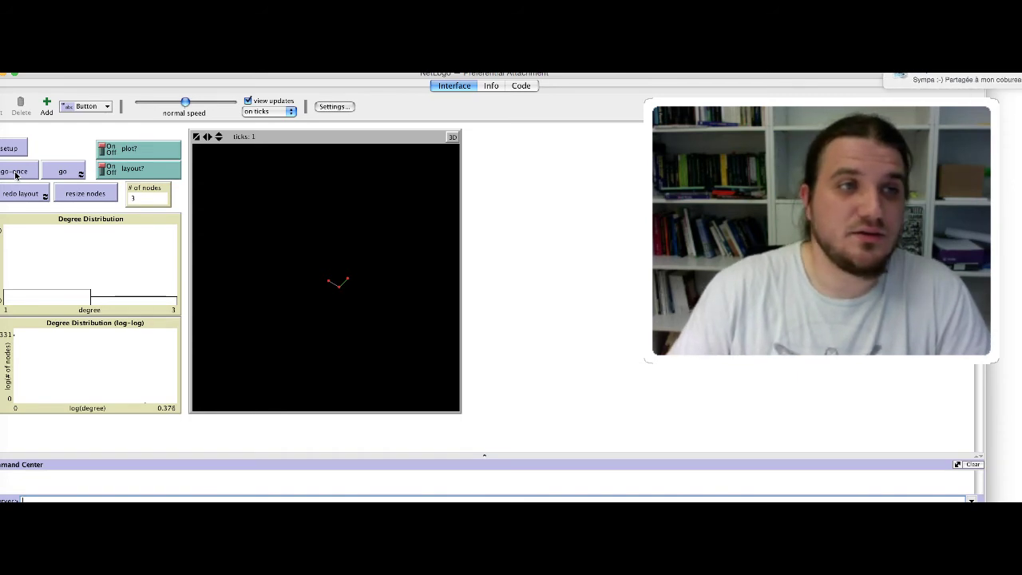
click(16, 172)
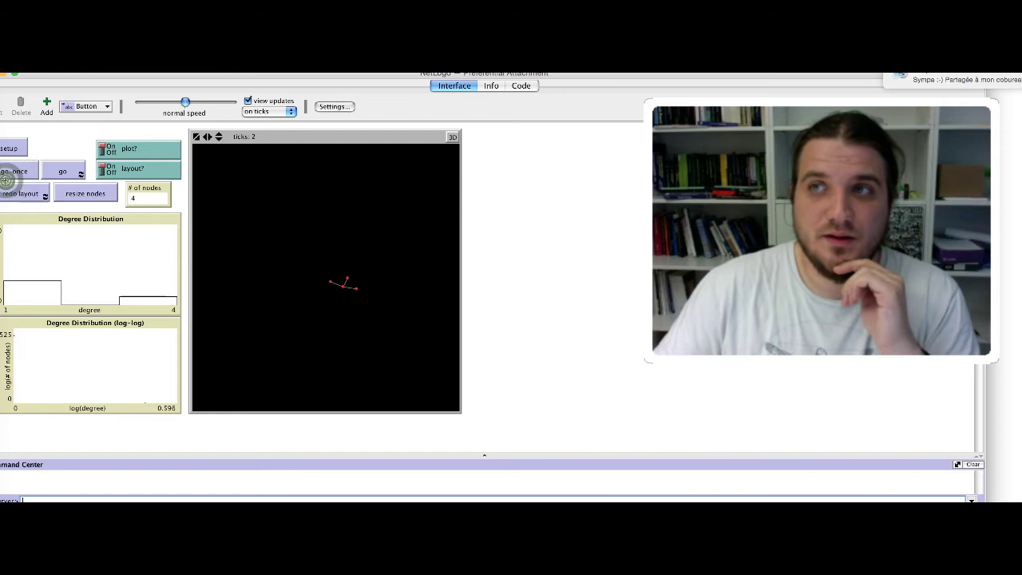
Step the model repeatedly with go-once until tick 58, filling in the degree distribution plots
click(15, 173)
click(14, 172)
click(16, 171)
click(16, 172)
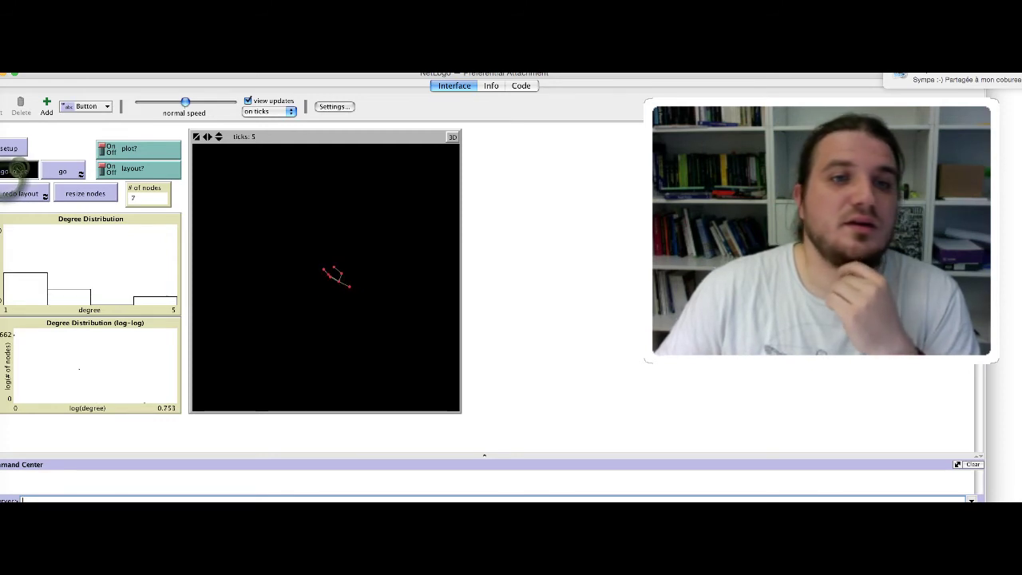
click(16, 171)
click(16, 170)
click(17, 170)
click(18, 170)
click(17, 170)
click(17, 171)
click(17, 171)
click(17, 172)
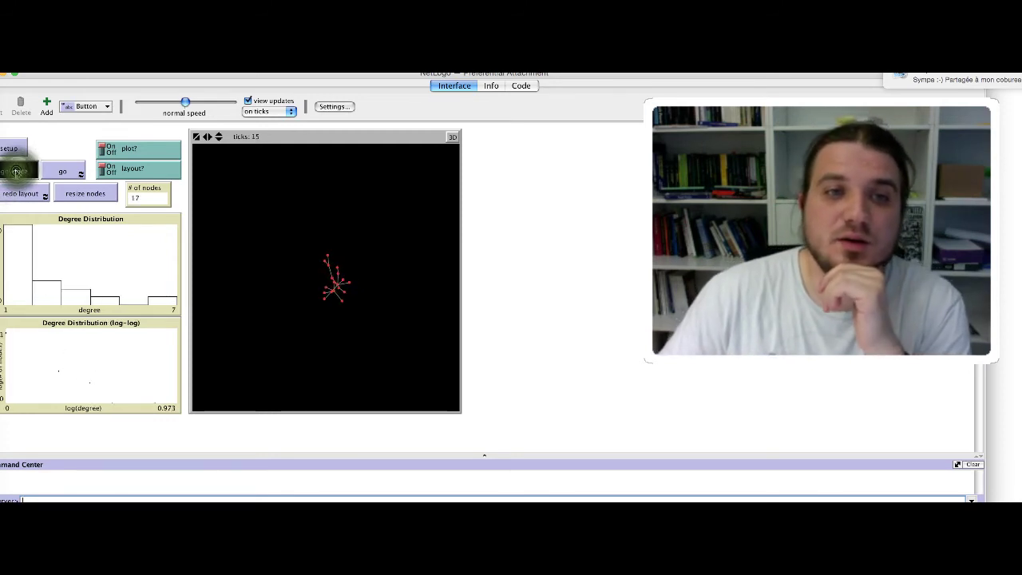
click(16, 172)
click(16, 172)
click(16, 172)
click(16, 172)
click(16, 171)
click(16, 172)
click(16, 172)
click(16, 172)
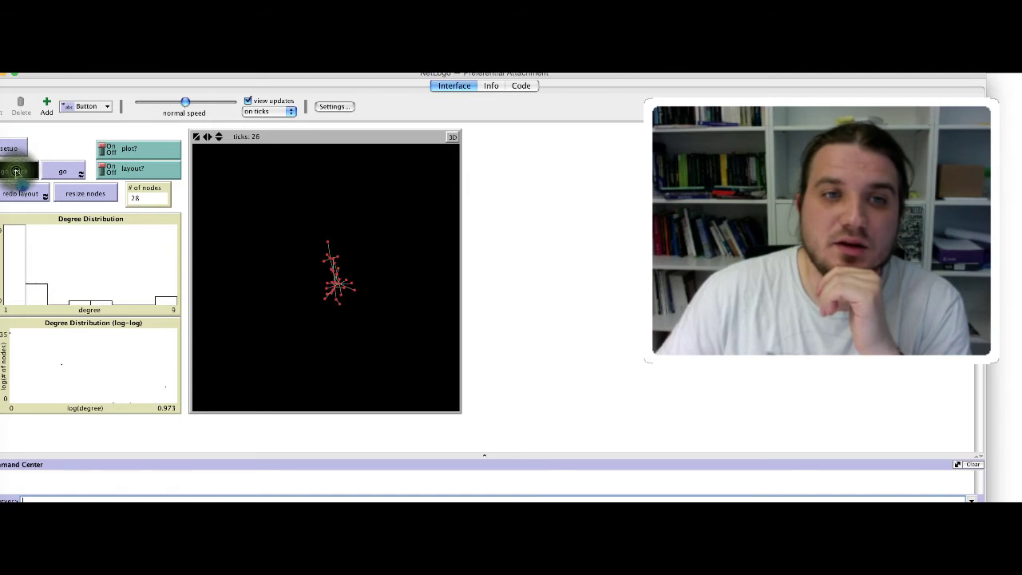
click(16, 172)
click(16, 172)
click(16, 172)
click(16, 171)
click(16, 172)
click(16, 172)
click(16, 172)
click(16, 172)
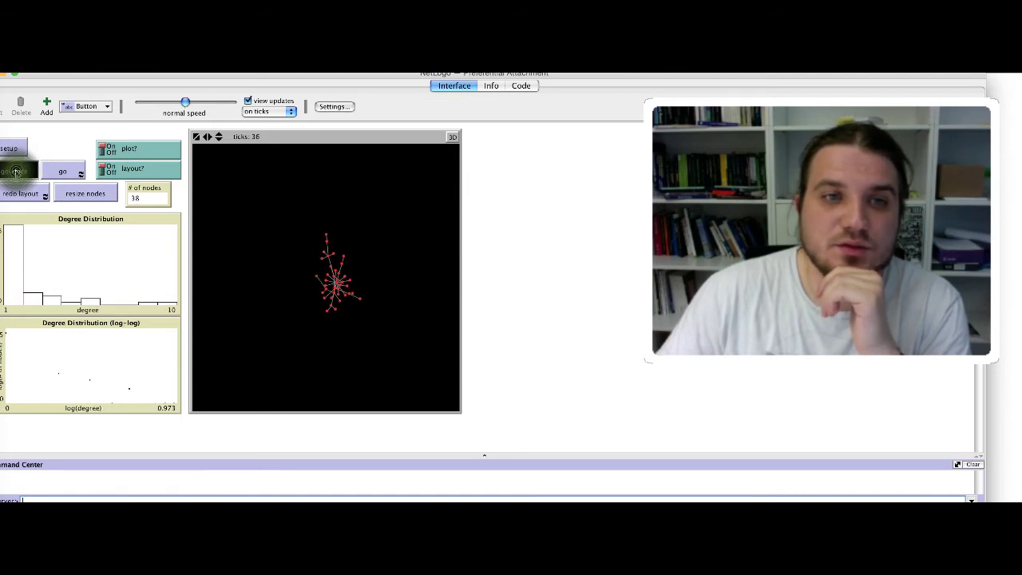
click(16, 172)
click(16, 172)
click(16, 172)
click(16, 172)
click(16, 171)
click(16, 172)
click(16, 172)
click(16, 172)
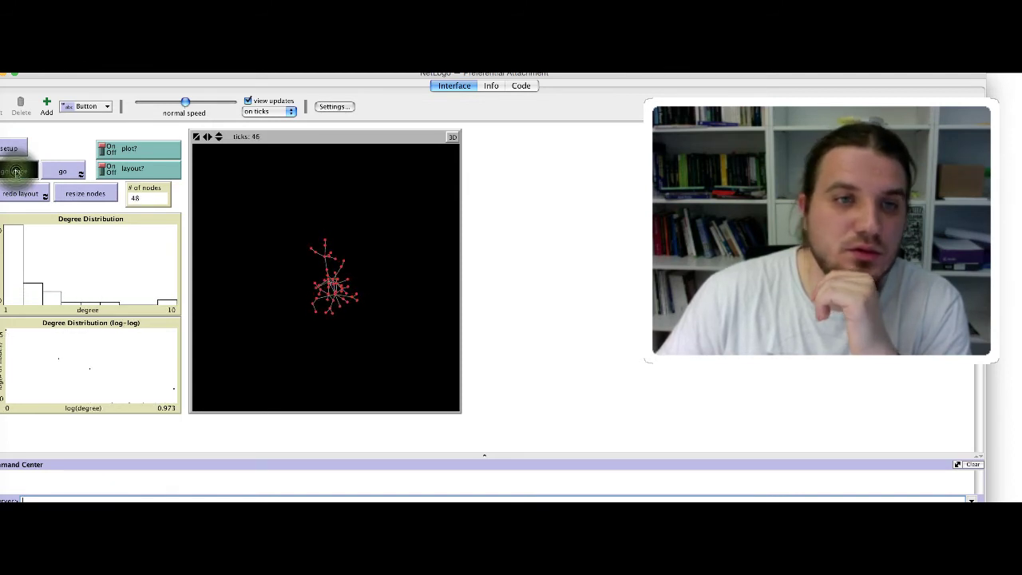
click(16, 172)
click(16, 172)
click(16, 171)
click(16, 172)
click(16, 172)
click(16, 171)
click(16, 171)
click(16, 171)
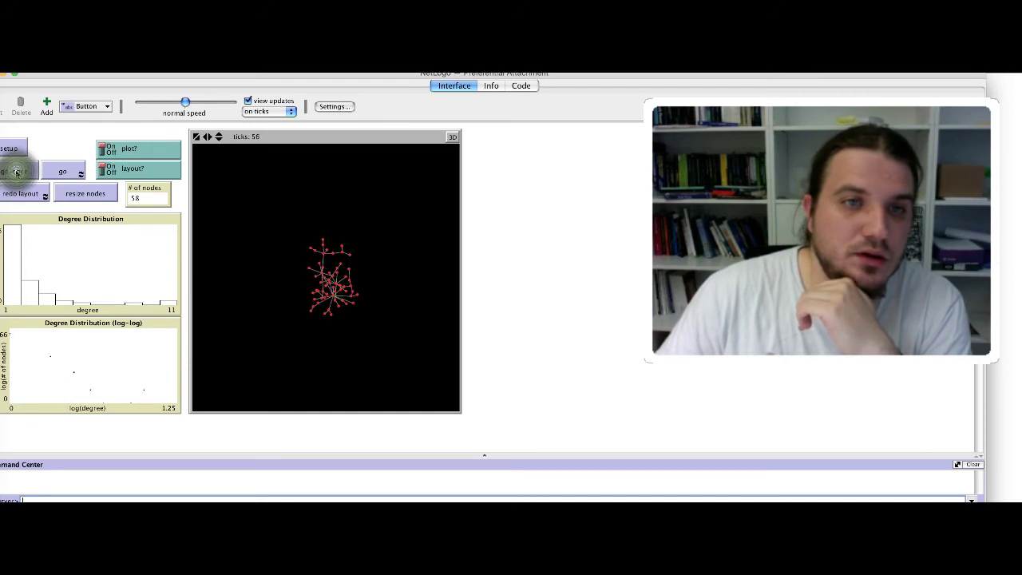
click(16, 171)
click(16, 172)
click(16, 172)
click(16, 171)
click(16, 172)
click(16, 172)
click(15, 172)
click(16, 172)
click(16, 171)
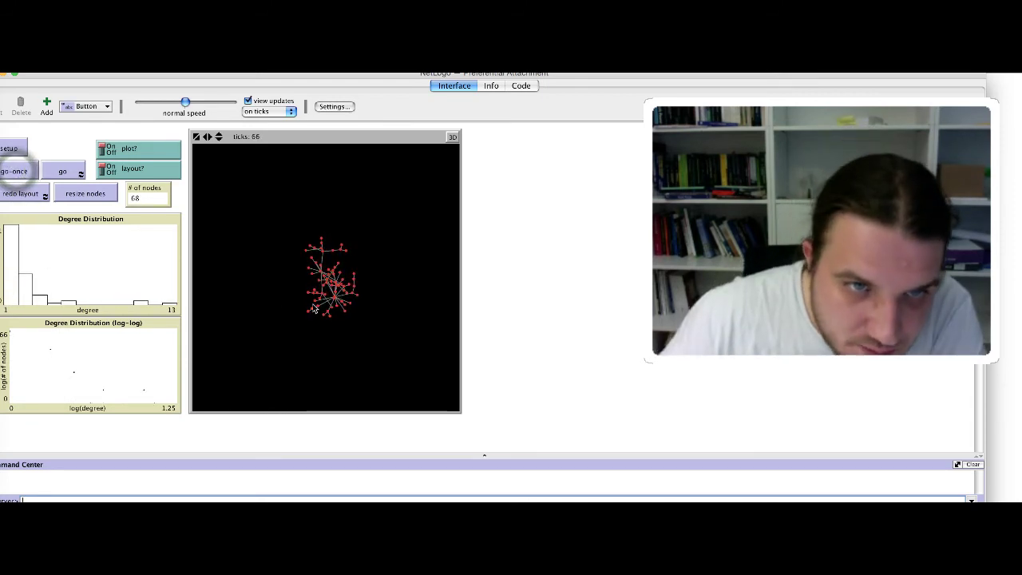
Resize nodes by degree and run redo layout to spread the 68-node network around its hubs
click(83, 194)
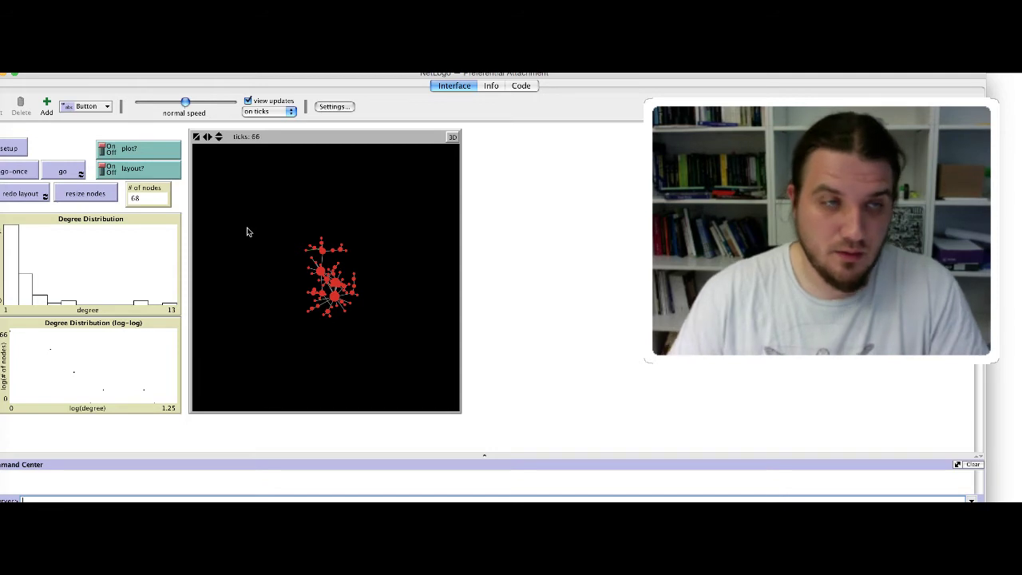
click(35, 198)
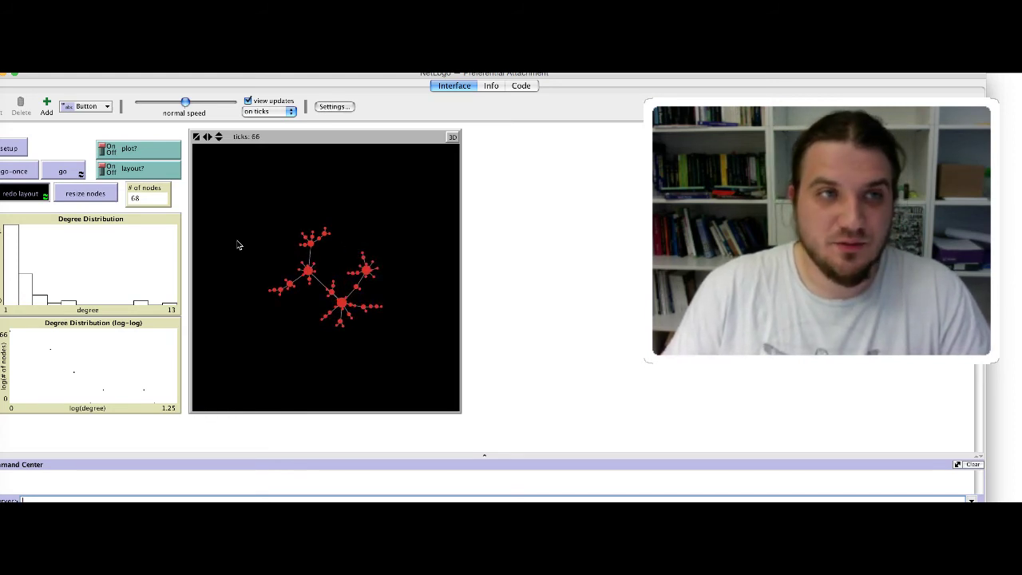
Stop the layout, run go until tick 810 (812 nodes), and inspect both degree plots
click(29, 195)
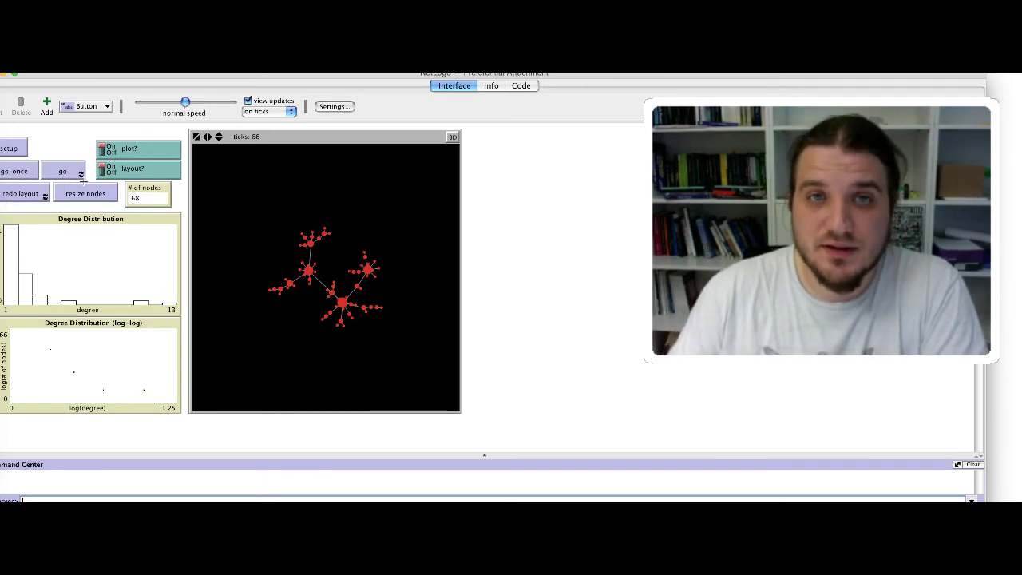
click(68, 173)
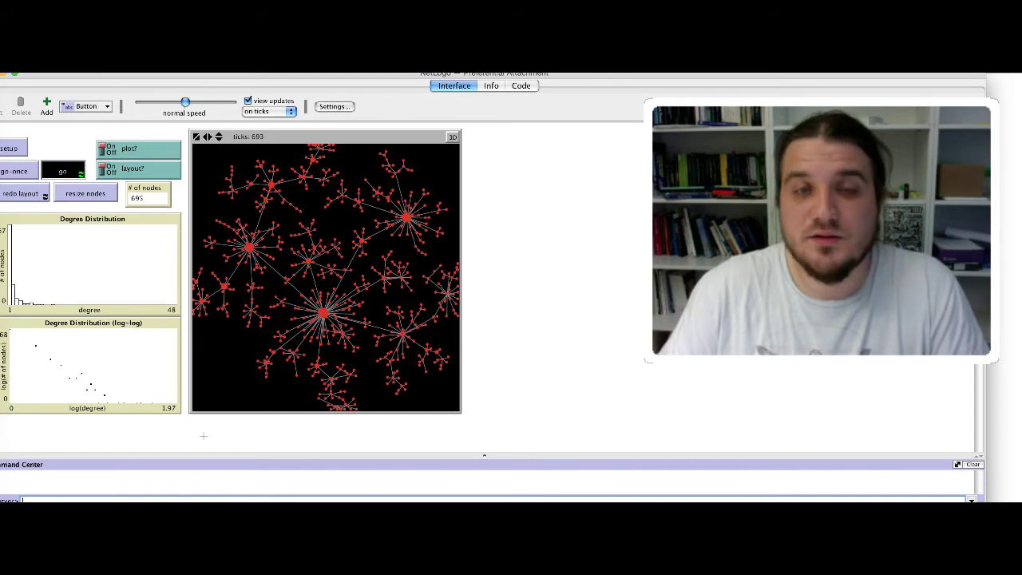
drag(100, 404, 73, 381)
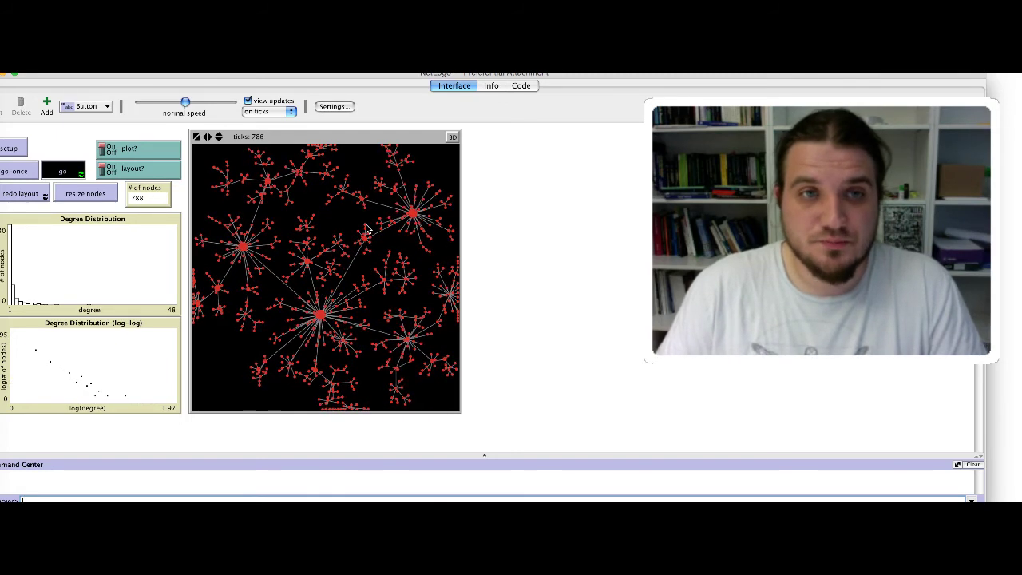
click(62, 171)
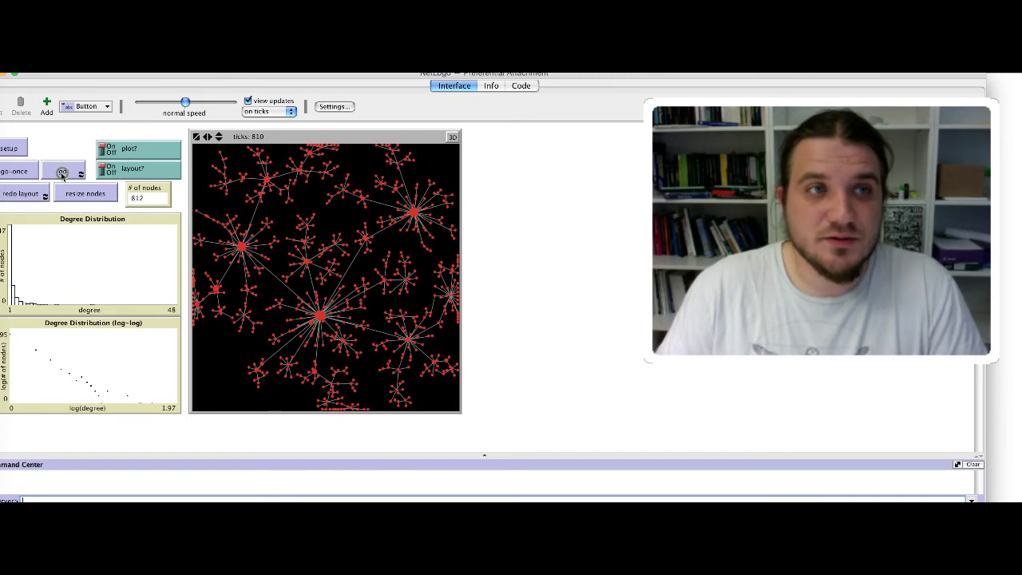
drag(117, 269, 117, 270)
click(520, 87)
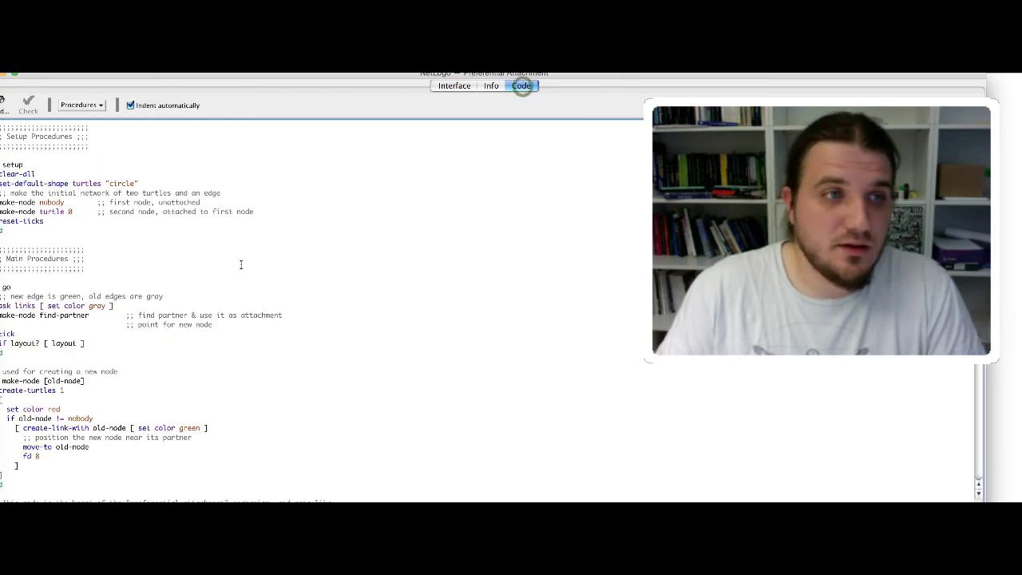
scroll(142, 274, down, 3)
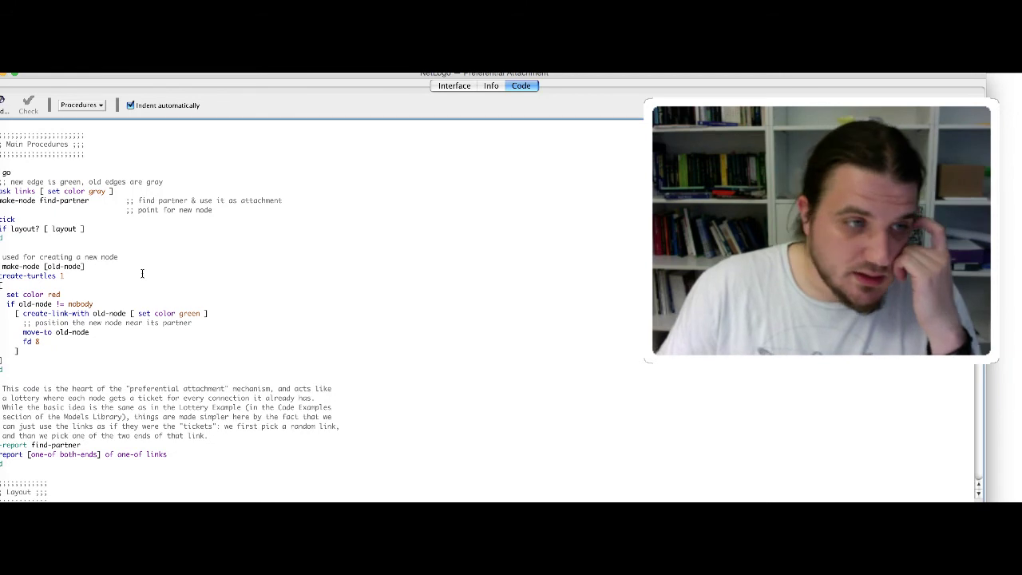
drag(1, 264, 72, 370)
click(132, 339)
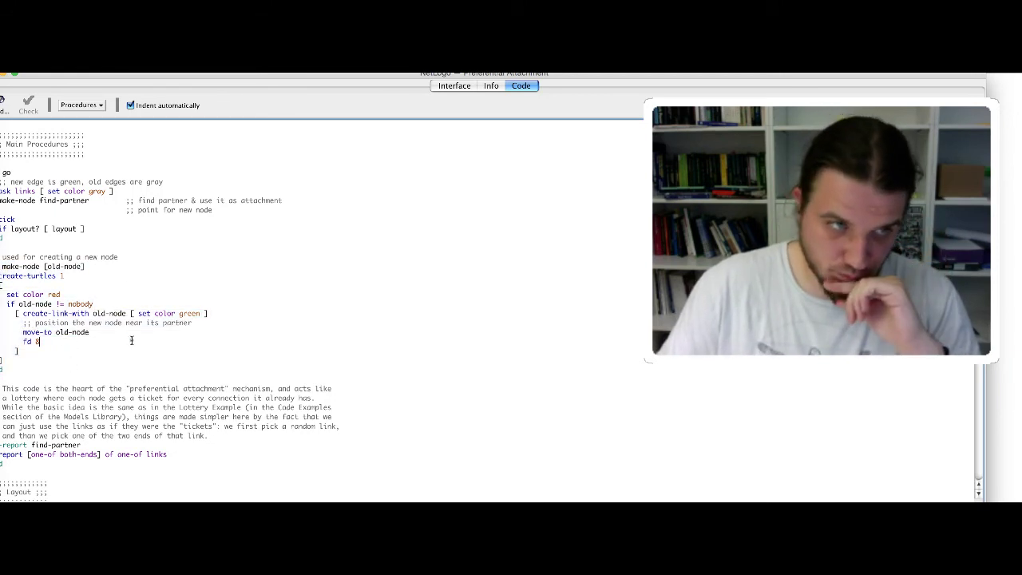
scroll(132, 337, down, 4)
scroll(132, 335, down, 5)
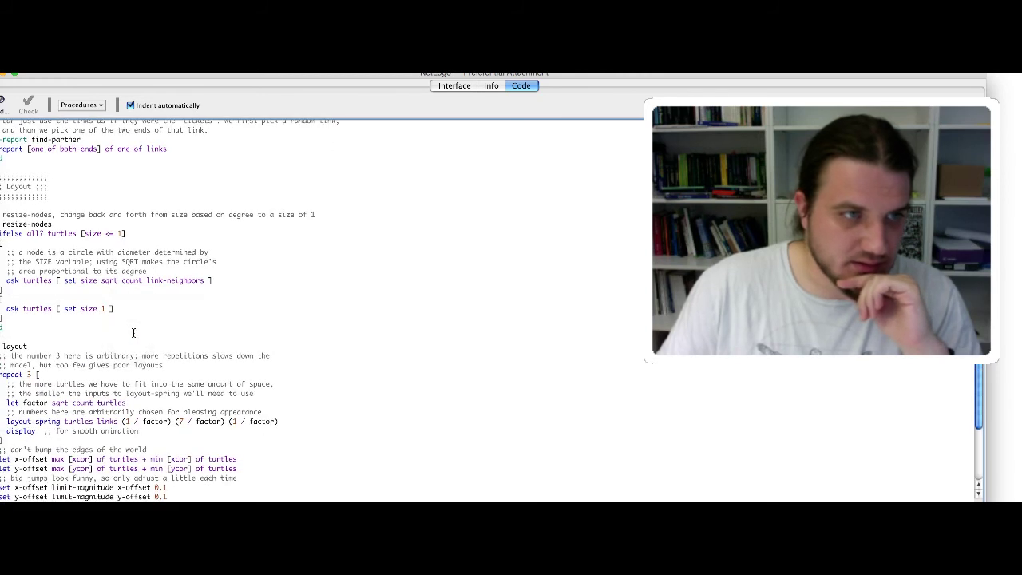
scroll(134, 334, down, 2)
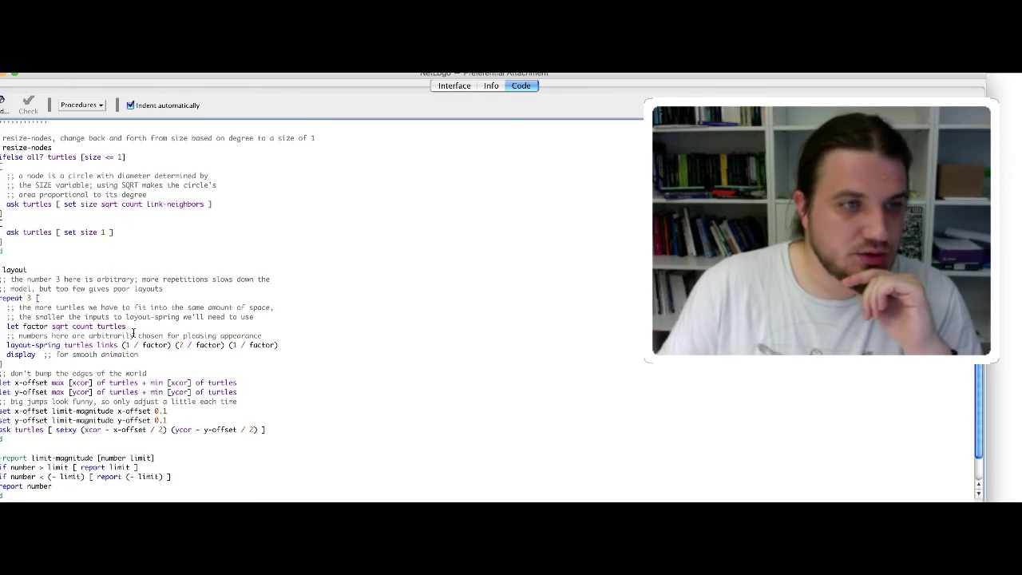
scroll(133, 334, down, 2)
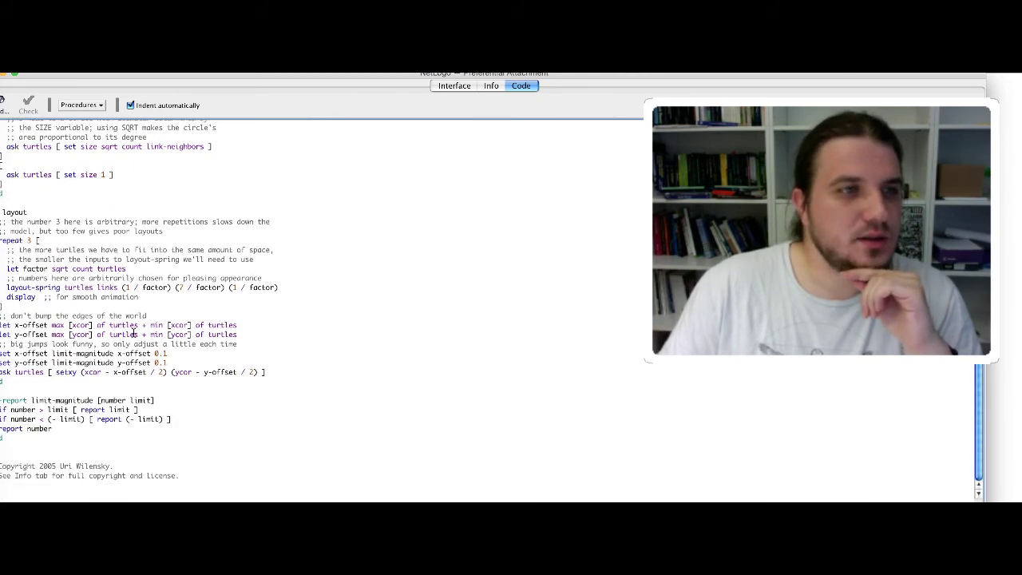
scroll(133, 333, up, 15)
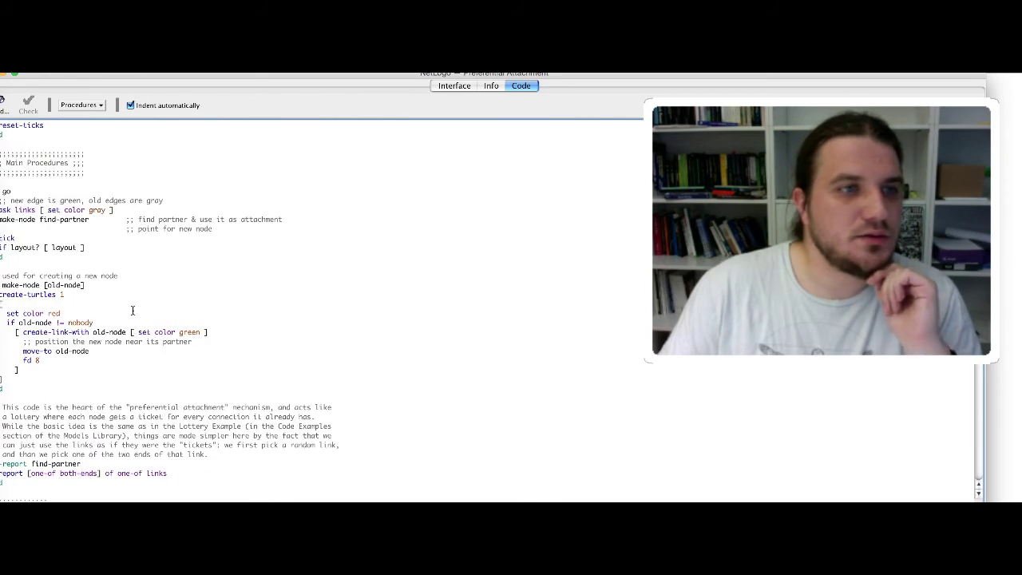
drag(40, 218, 96, 220)
scroll(95, 247, down, 1)
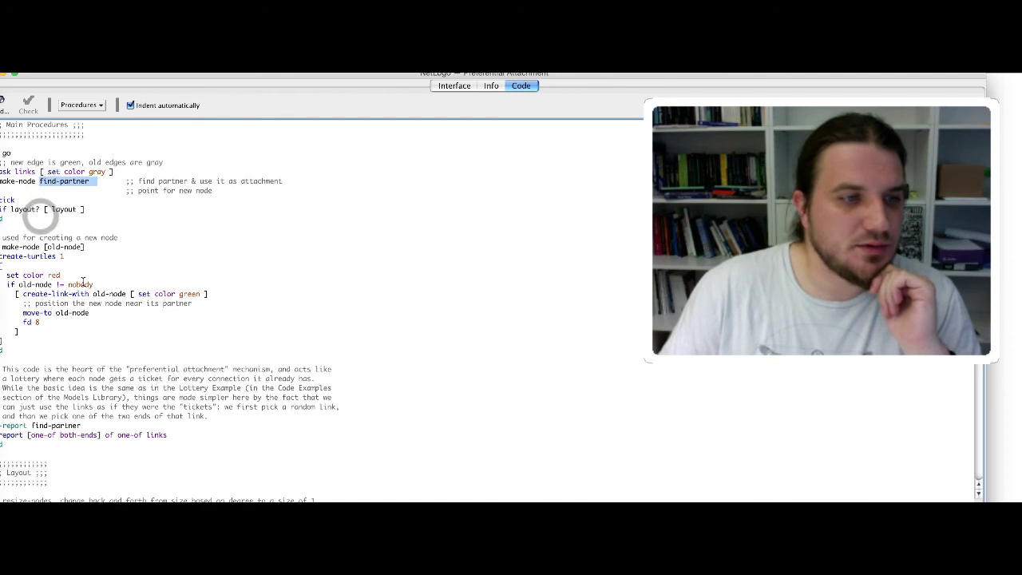
scroll(83, 282, down, 4)
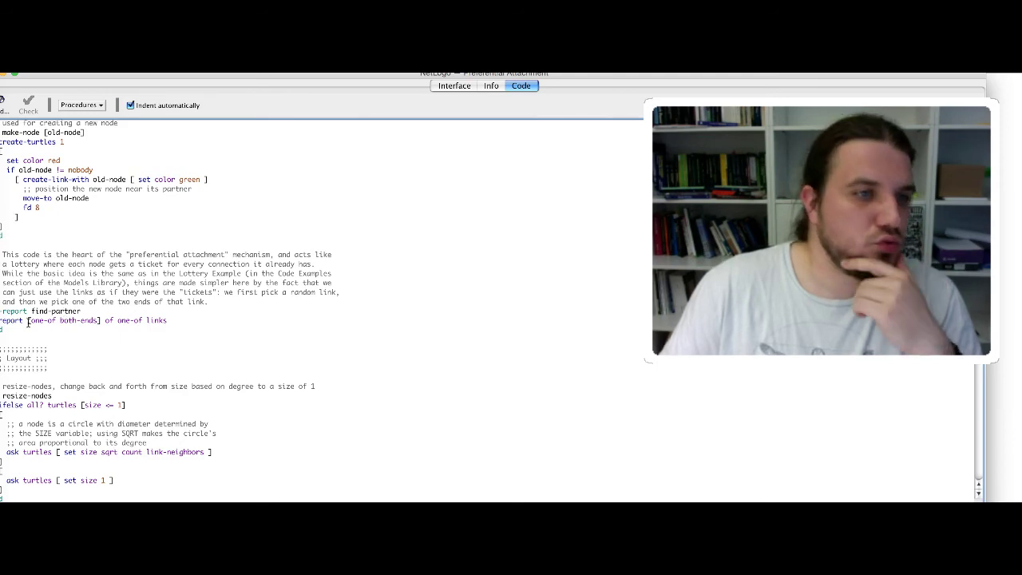
scroll(28, 321, down, 5)
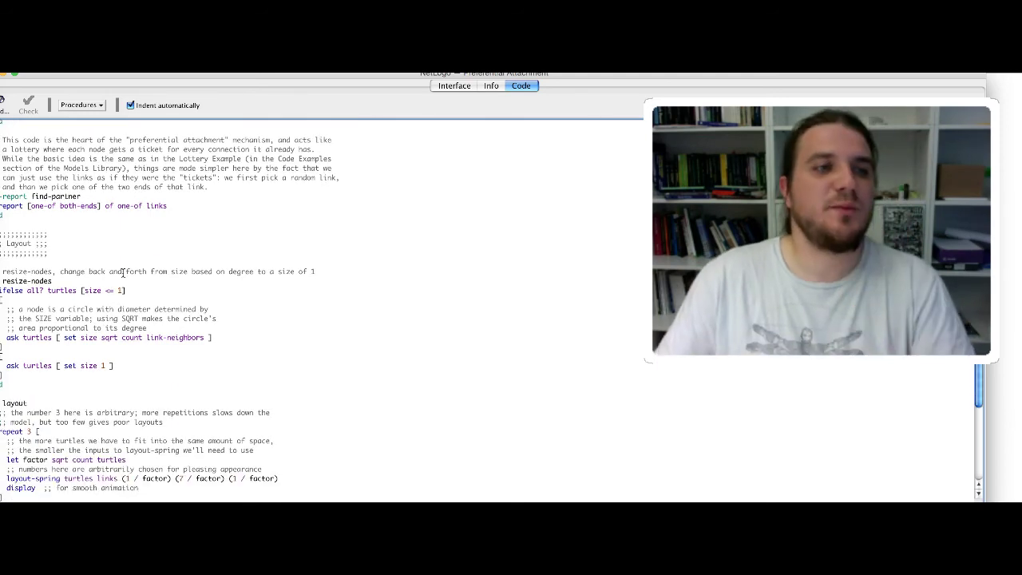
scroll(122, 269, down, 7)
scroll(122, 269, up, 7)
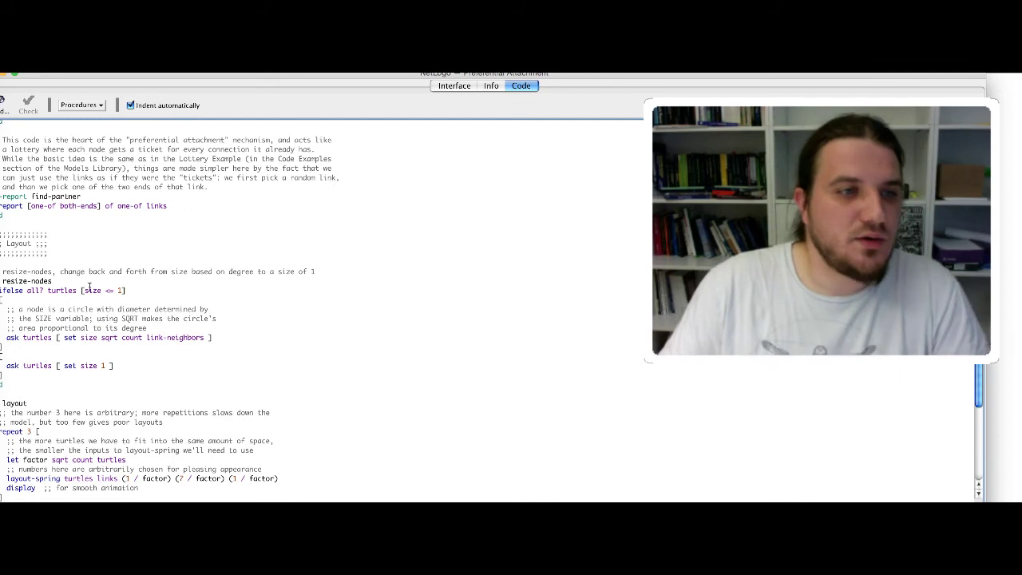
scroll(65, 304, down, 6)
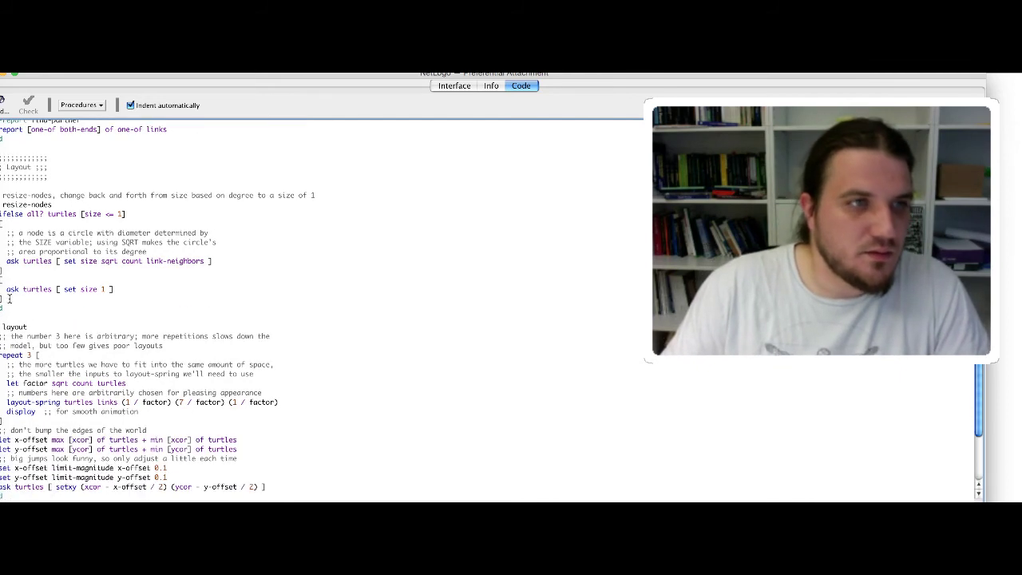
scroll(11, 294, up, 7)
scroll(10, 294, up, 6)
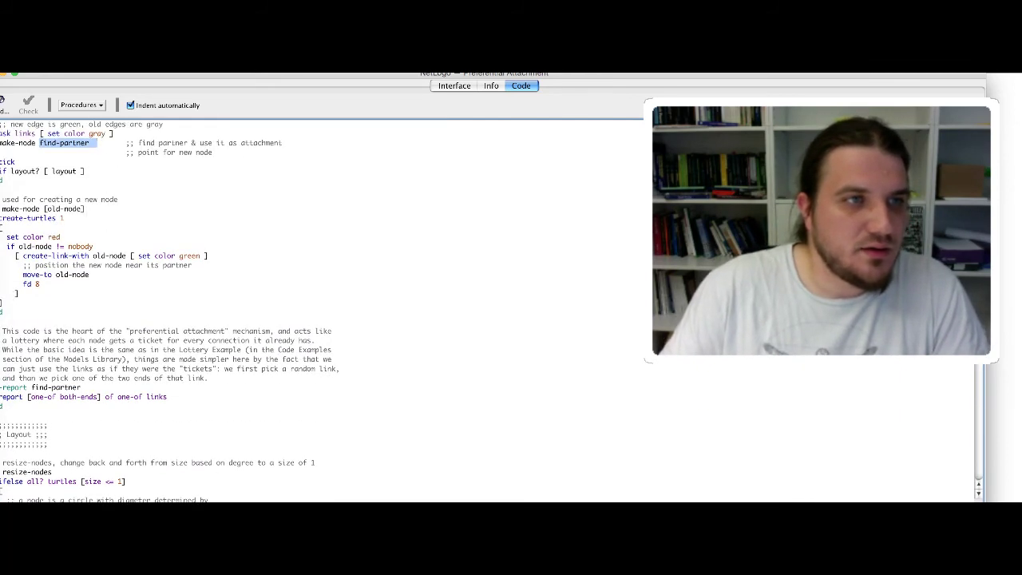
drag(2, 206, 3, 313)
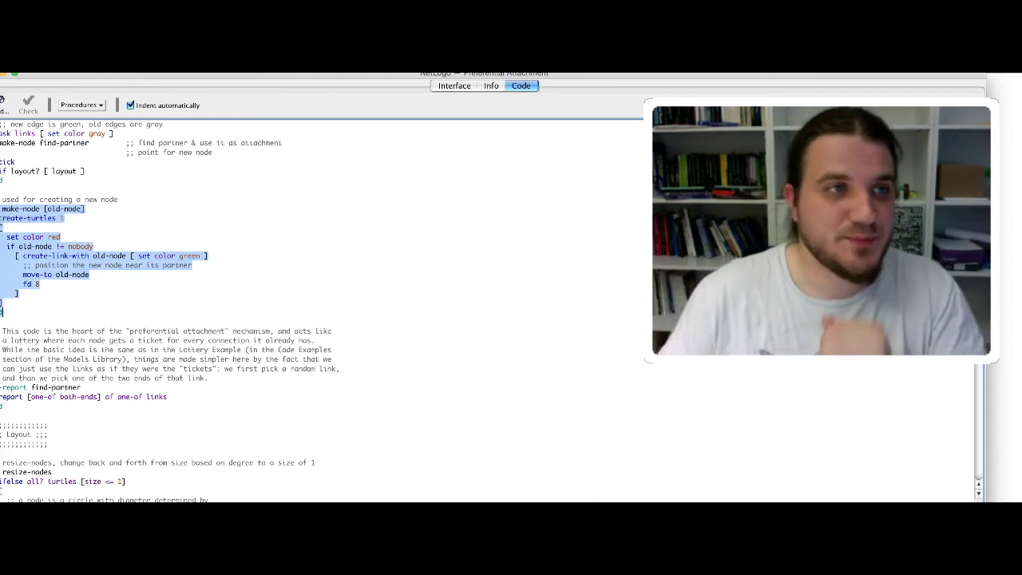
scroll(117, 208, up, 6)
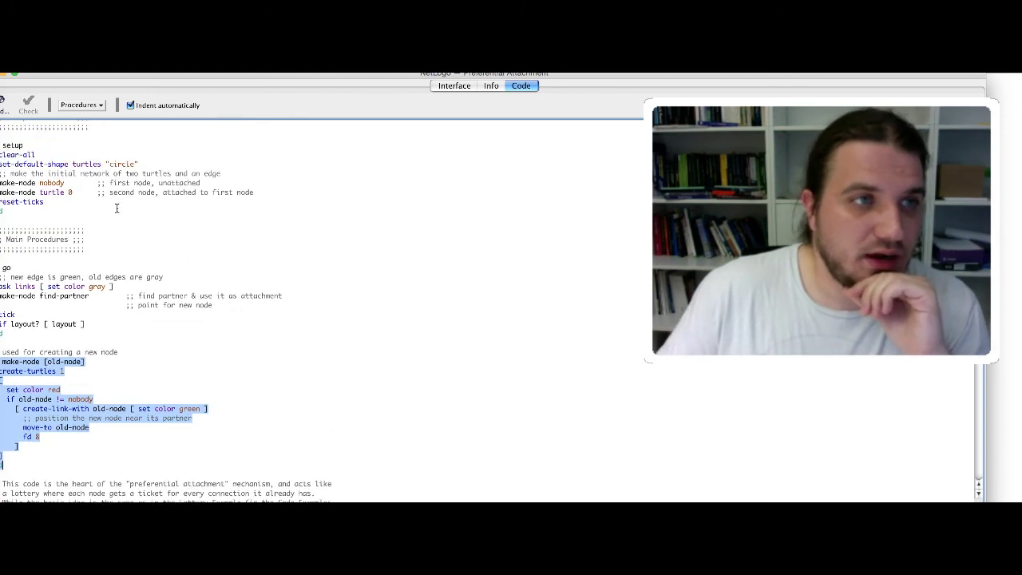
scroll(116, 208, up, 1)
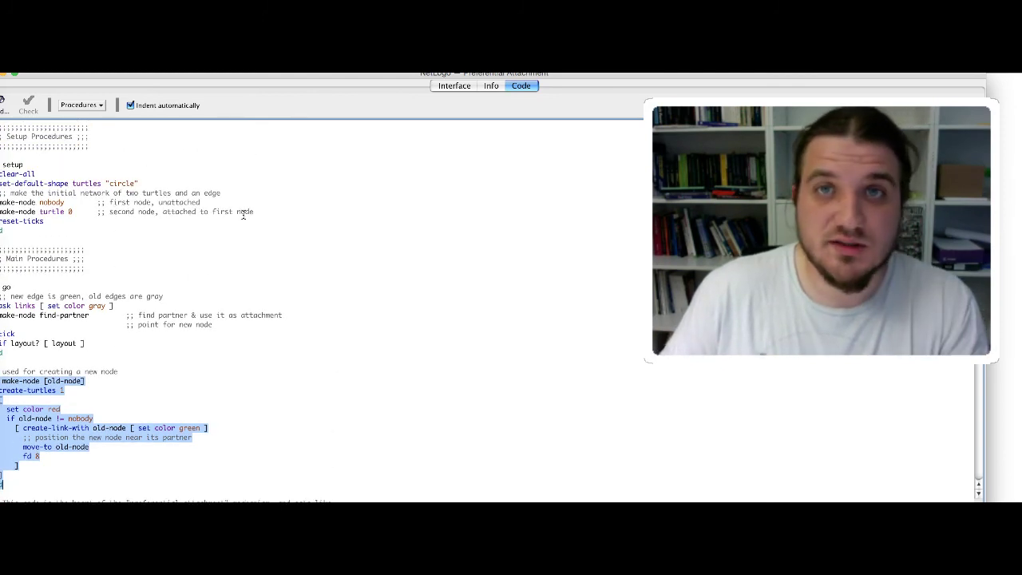
Switch back to the PowerPoint slideshow and advance to final slide 20, 'The End', listing references
key(super+Tab)
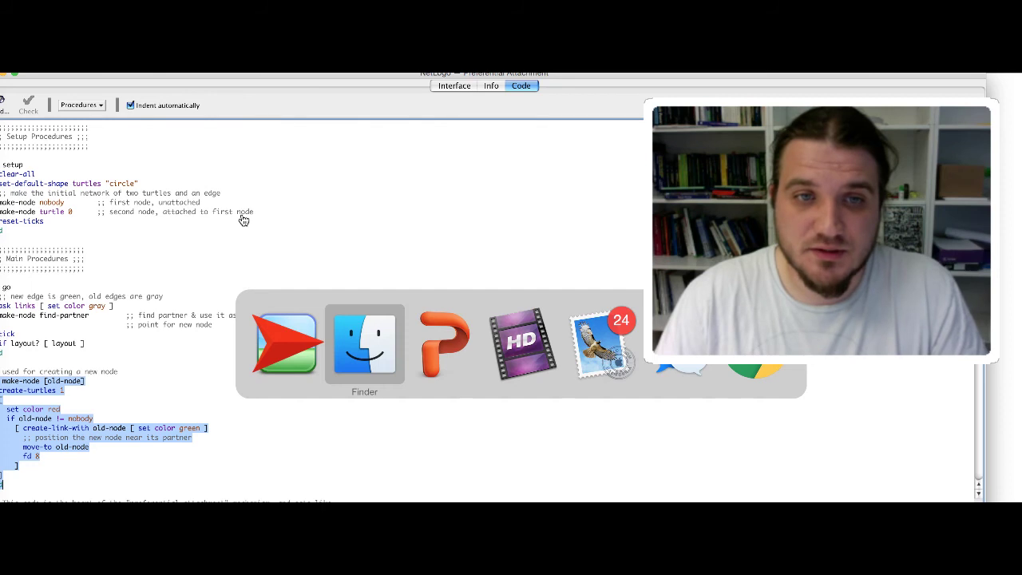
key(super+Tab)
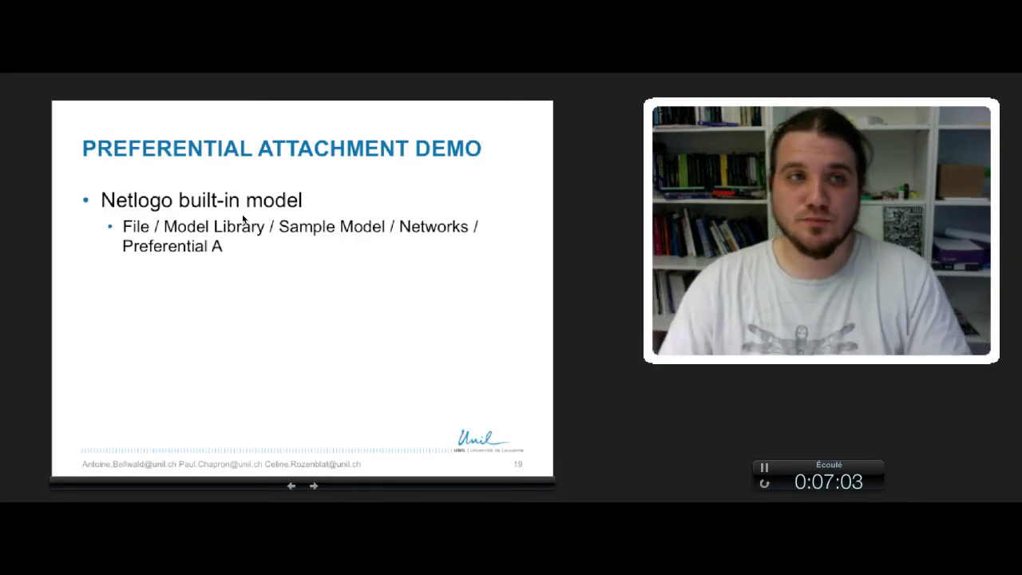
key(Right)
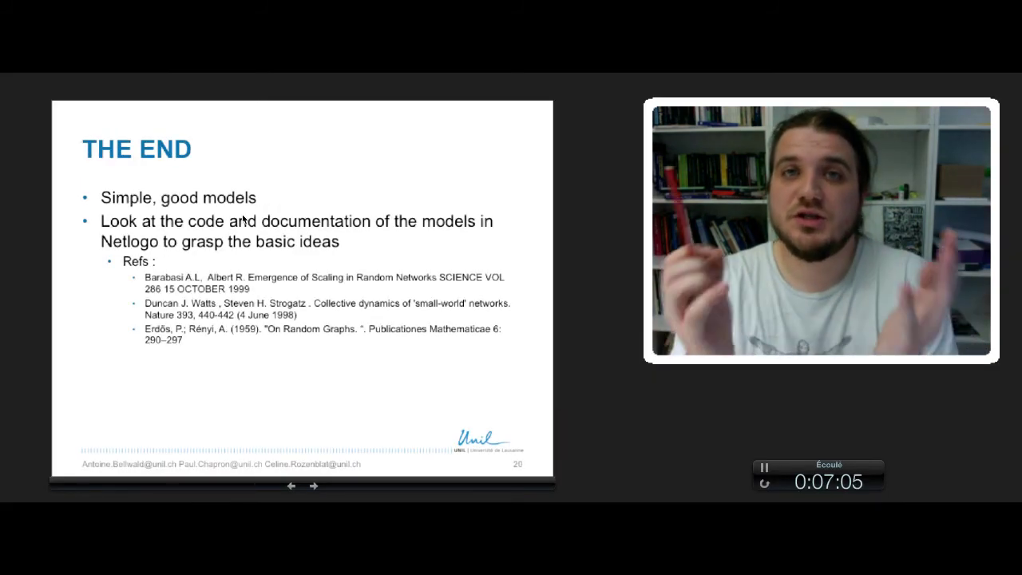